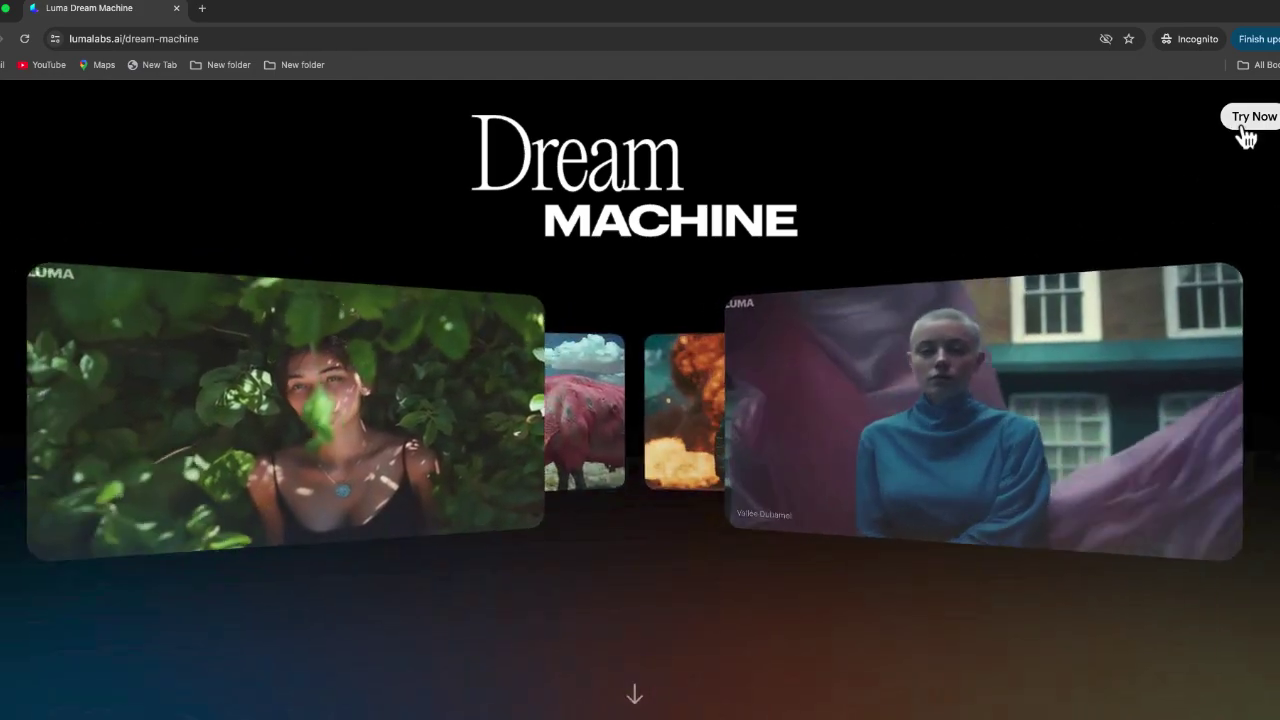
Step: Open the Your Creations page with Try Now, then browse the gallery and return to the prompt box
{"action": "left_click", "coordinate": [1240, 122]}
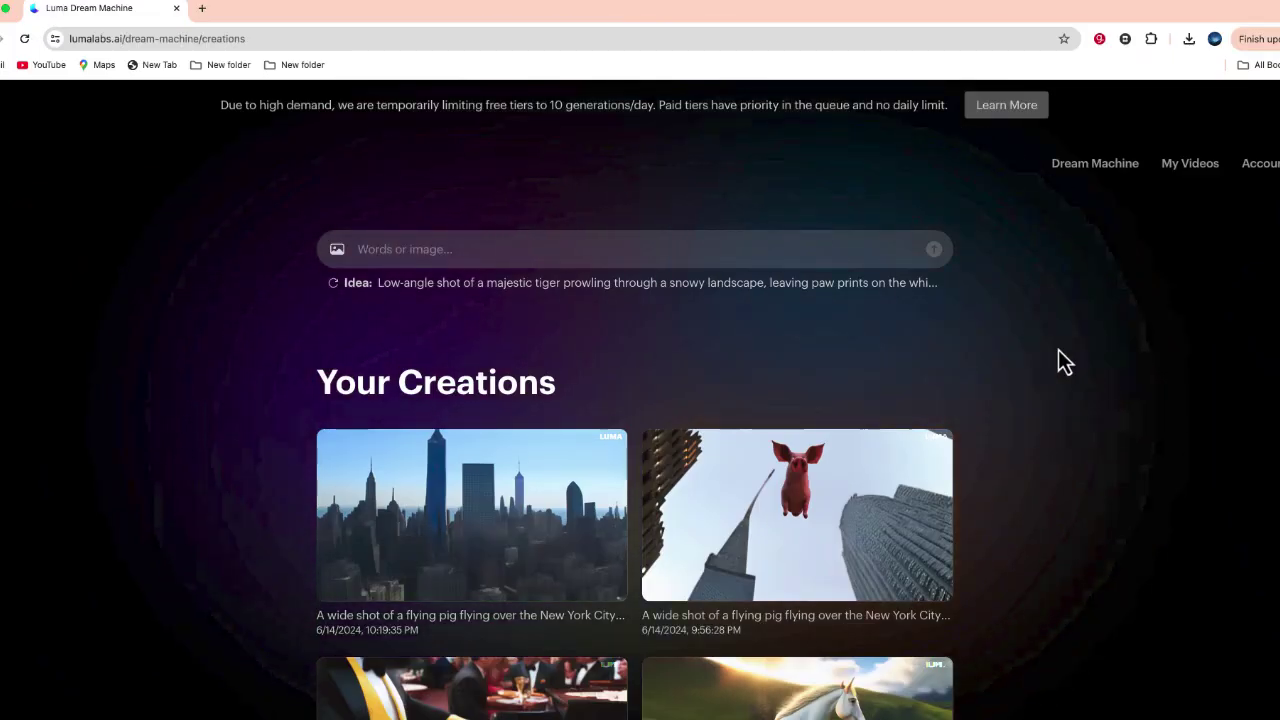
{"action": "scroll", "coordinate": [1017, 364], "scroll_direction": "down", "scroll_amount": 1}
{"action": "scroll", "coordinate": [1017, 364], "scroll_direction": "down", "scroll_amount": 3}
{"action": "scroll", "coordinate": [1017, 364], "scroll_direction": "down", "scroll_amount": 1}
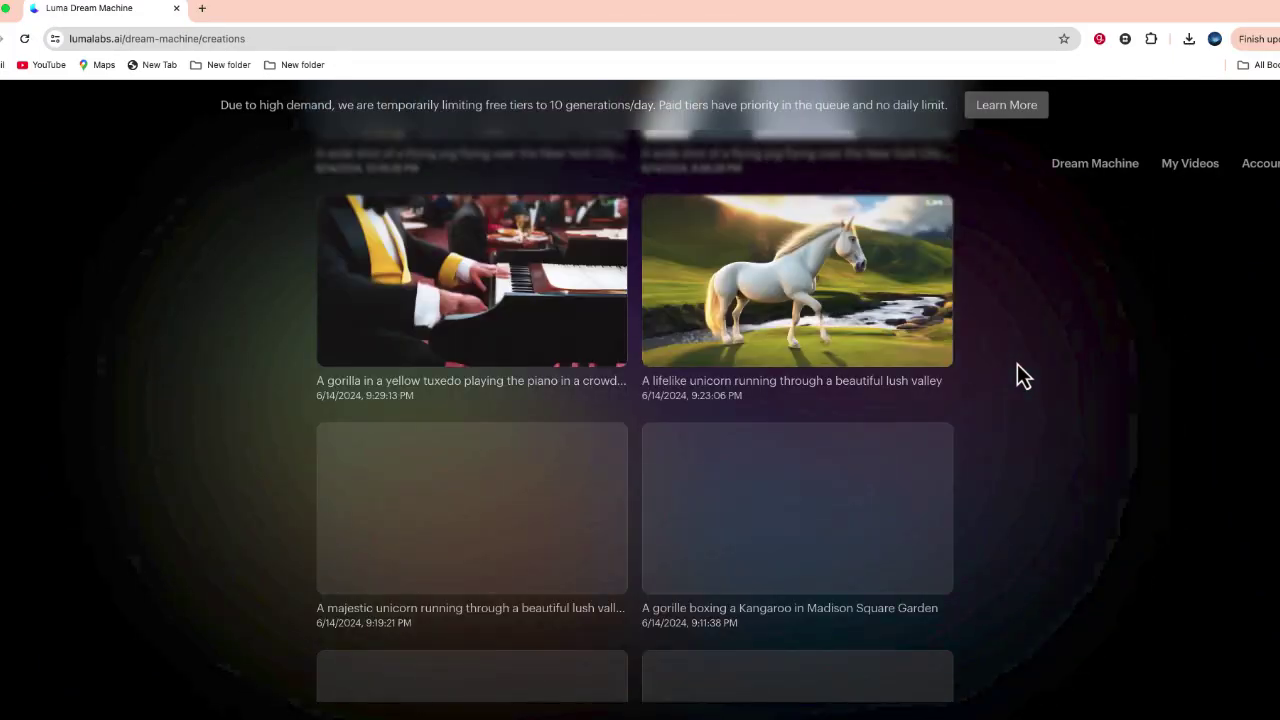
{"action": "scroll", "coordinate": [1017, 364], "scroll_direction": "up", "scroll_amount": 2}
{"action": "scroll", "coordinate": [1017, 364], "scroll_direction": "up", "scroll_amount": 3}
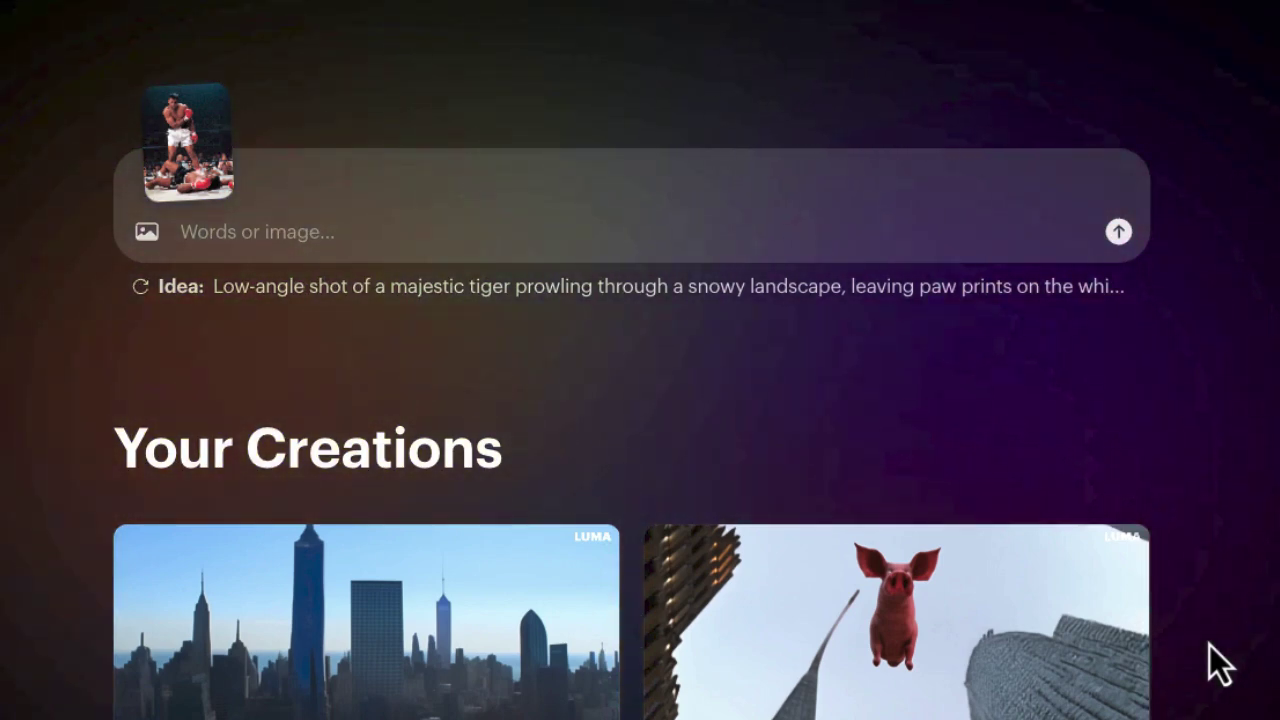
Step: Enter the prompt 'Standing boxer dances out of the boxing ring' for the boxing photo
{"action": "left_click", "coordinate": [248, 233]}
{"action": "type", "text": "Standing boxer dances out of the boxing ring"}
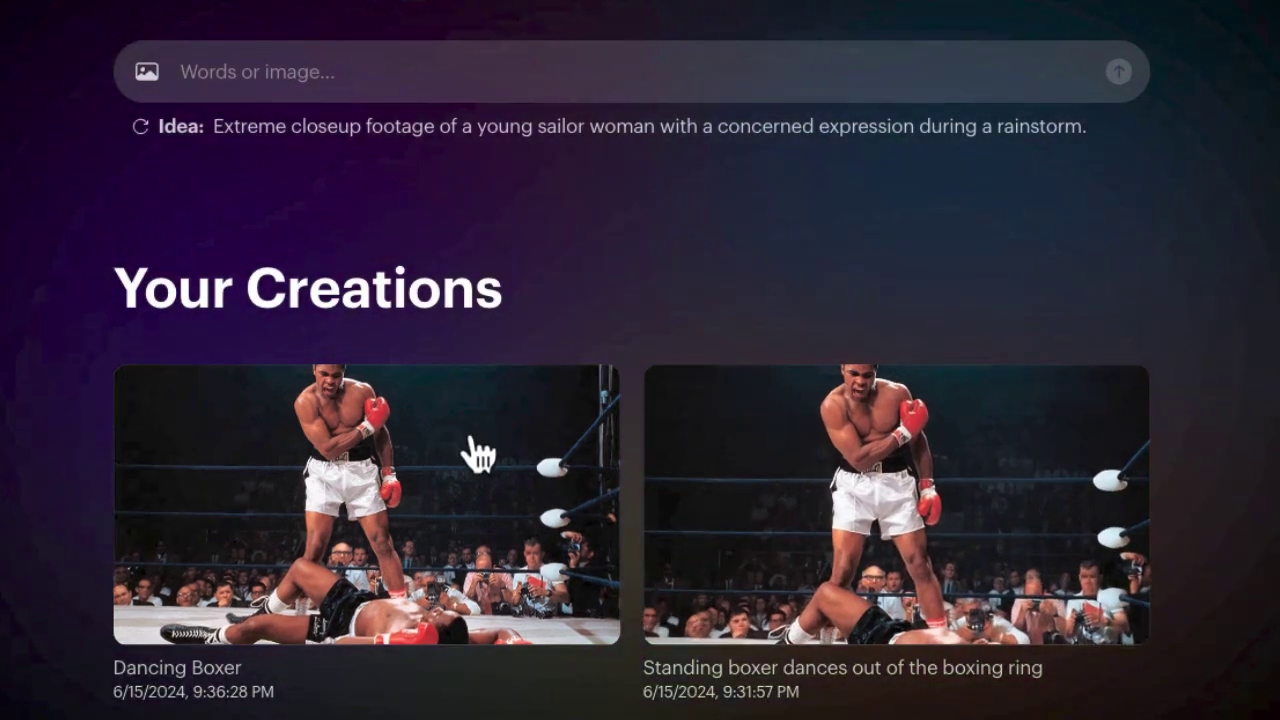
{"action": "left_click", "coordinate": [822, 432]}
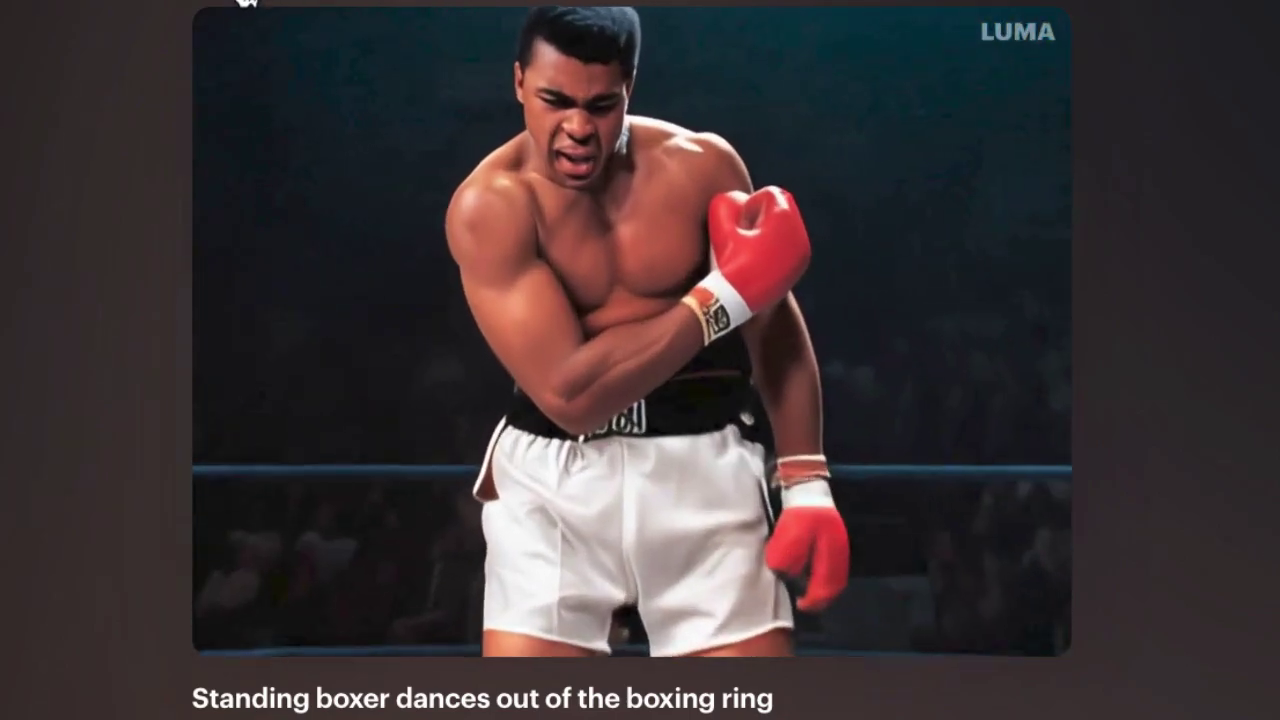
{"action": "left_click", "coordinate": [246, 2]}
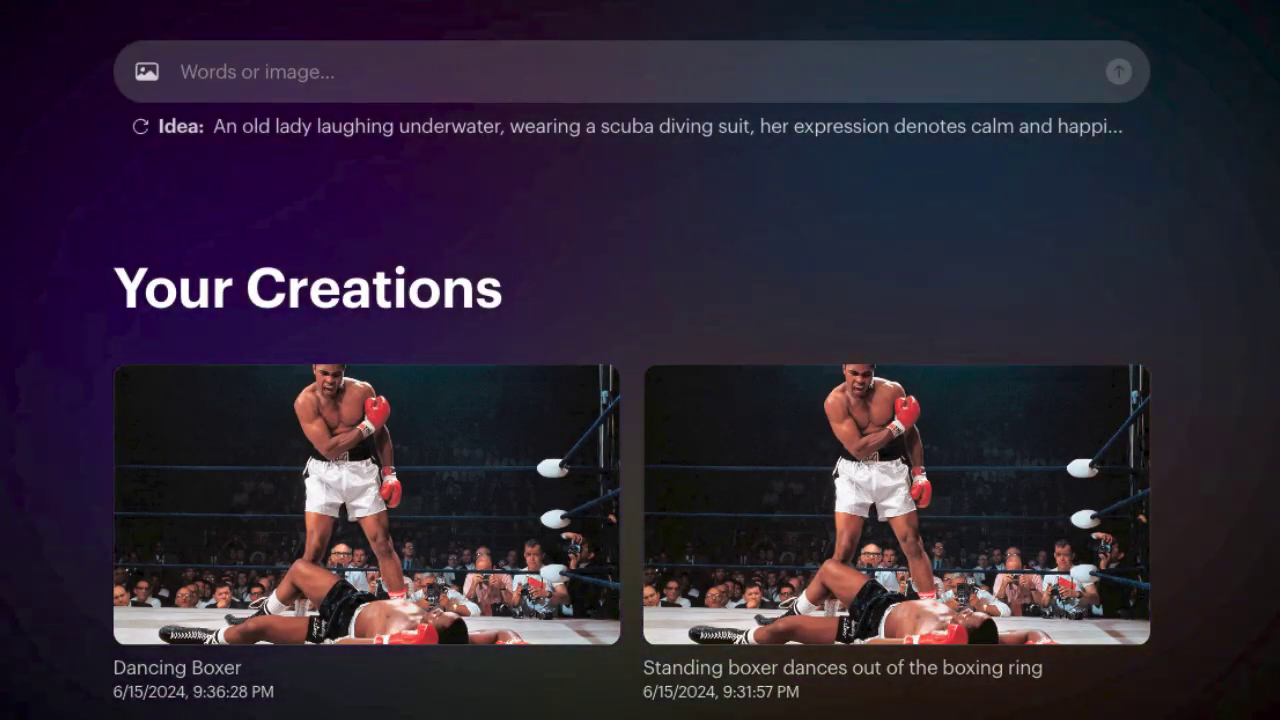
Step: Play the Dancing Boxer video full size in the large viewer
{"action": "left_click", "coordinate": [370, 505]}
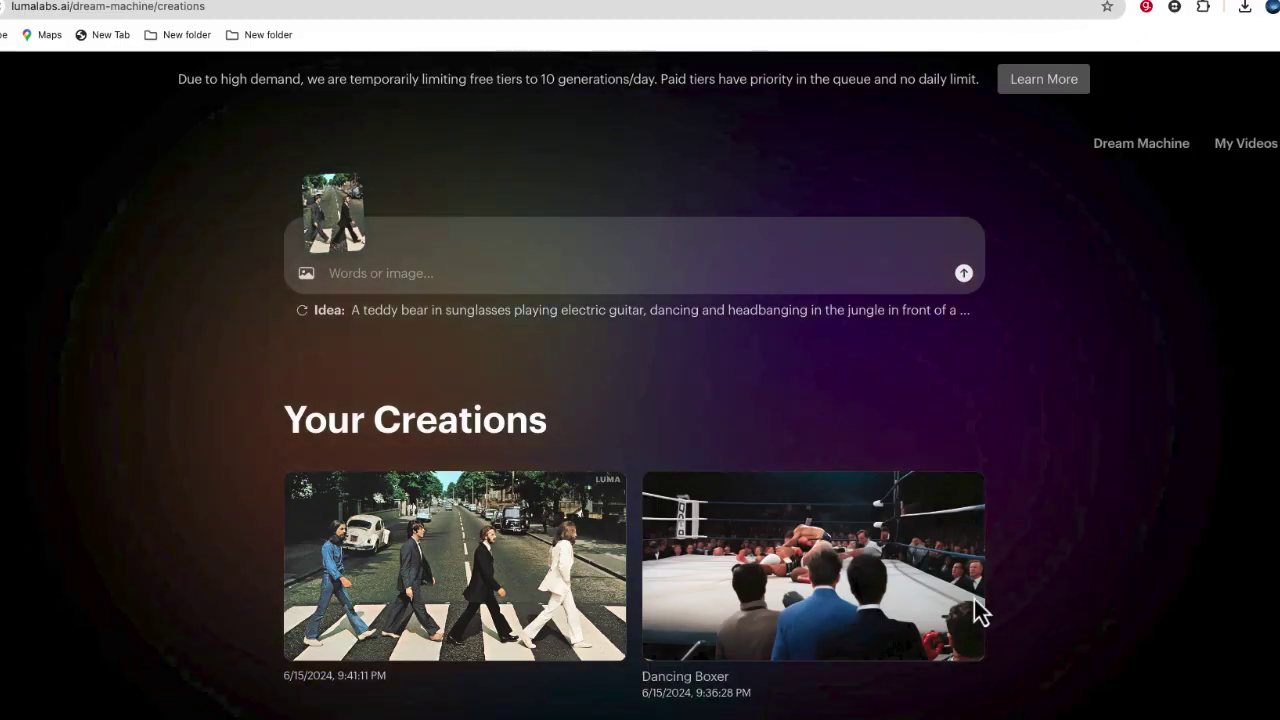
Step: Open the detail page of the Abbey Road street-crossing video
{"action": "left_click", "coordinate": [543, 583]}
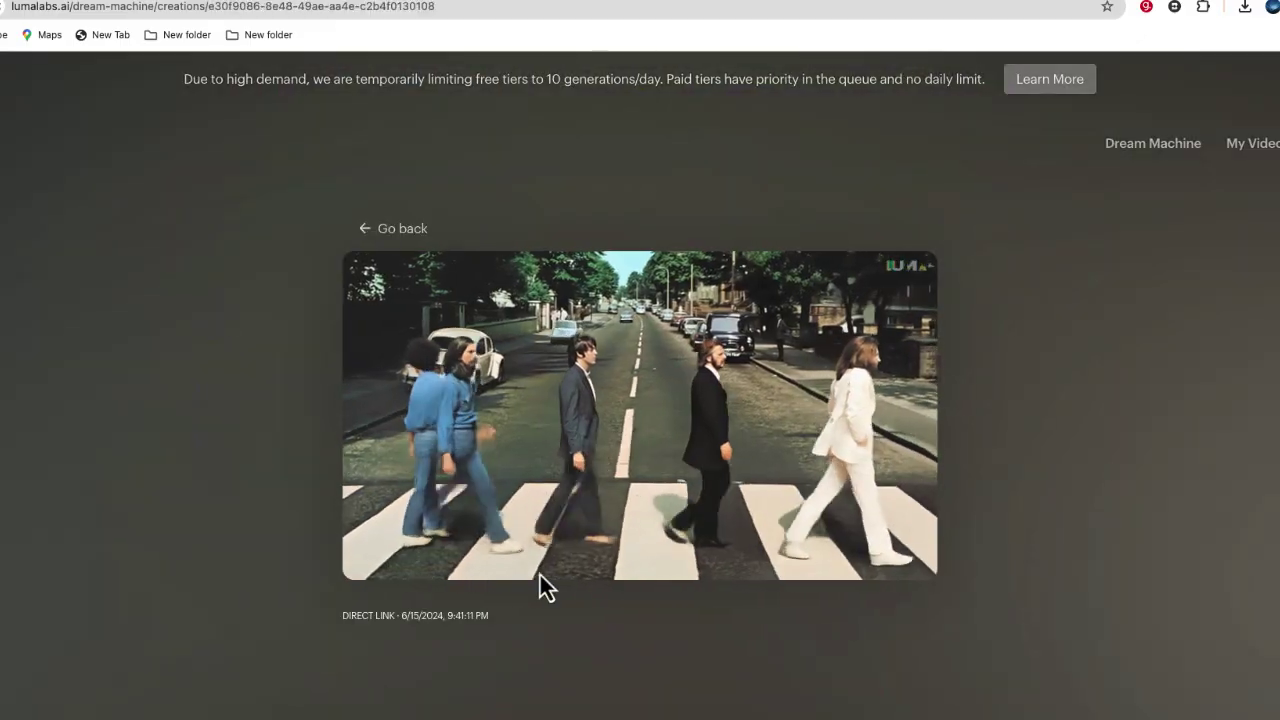